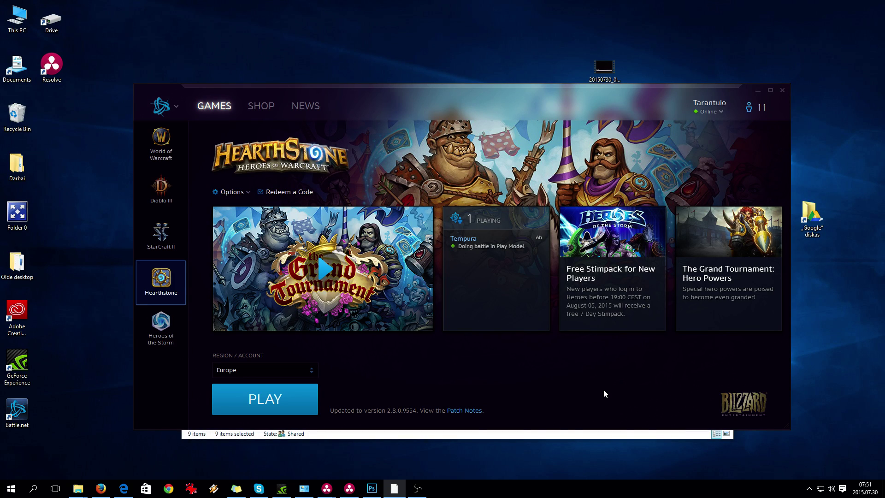
Launch Hearthstone and cancel its crash notice, then launch Heroes of the Storm and close its permission error.
click(270, 399)
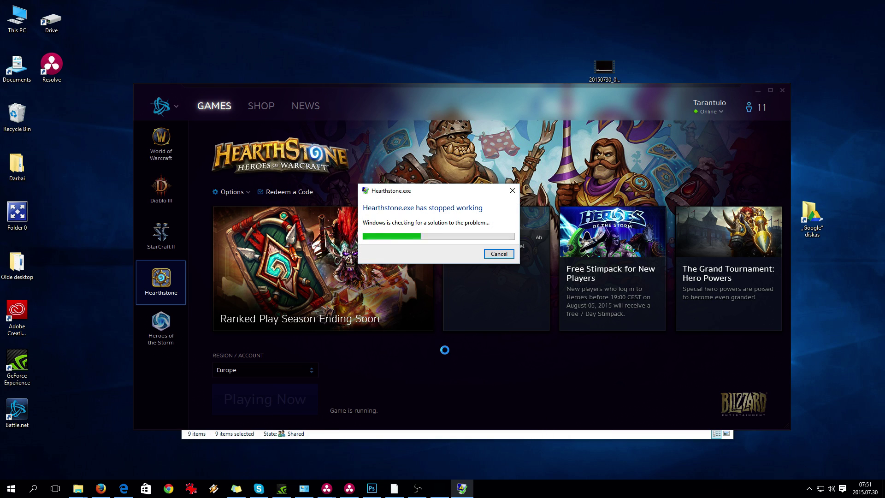
click(498, 253)
click(141, 318)
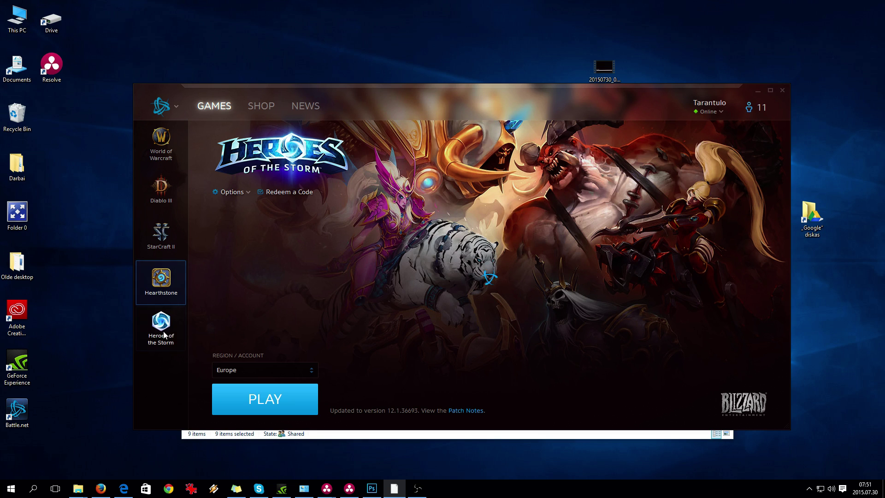
click(283, 403)
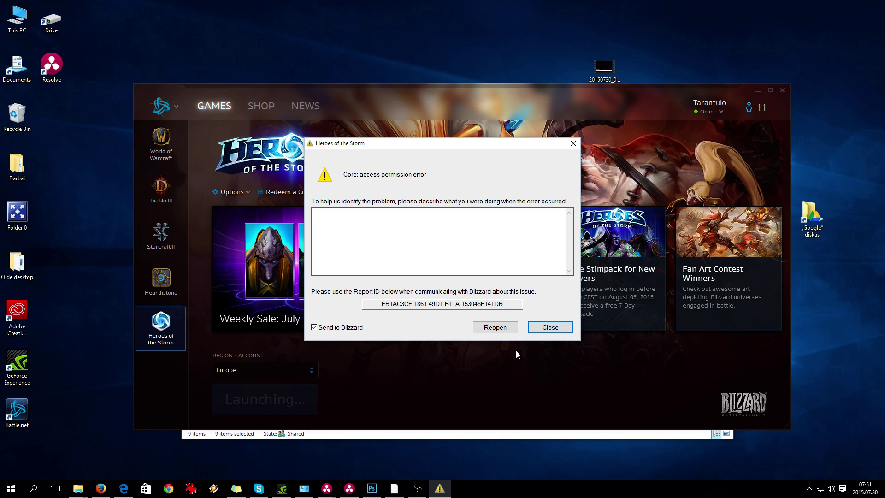
click(550, 327)
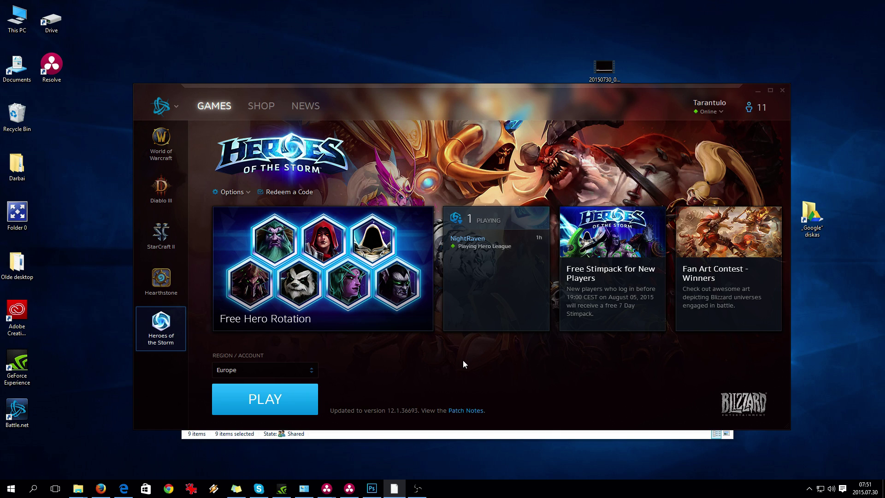
Show Battle.net's Game Install/Update settings, briefly opening and cancelling Use a Different Folder.
click(163, 106)
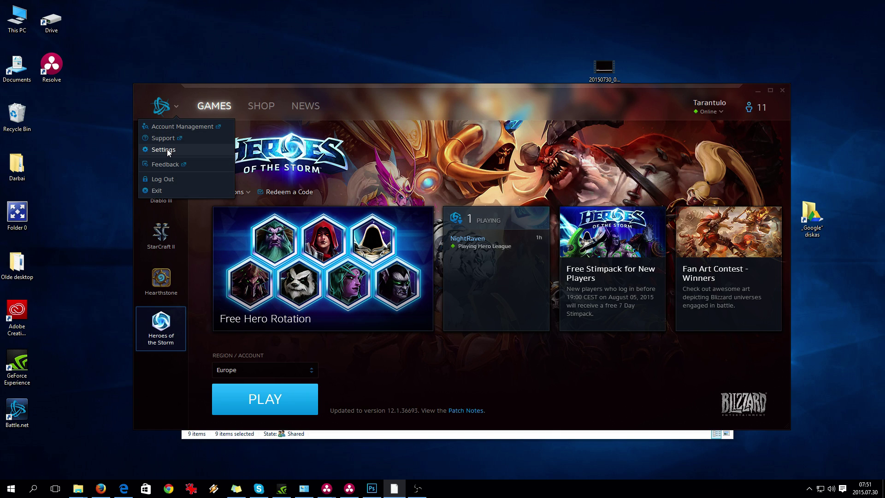
click(167, 151)
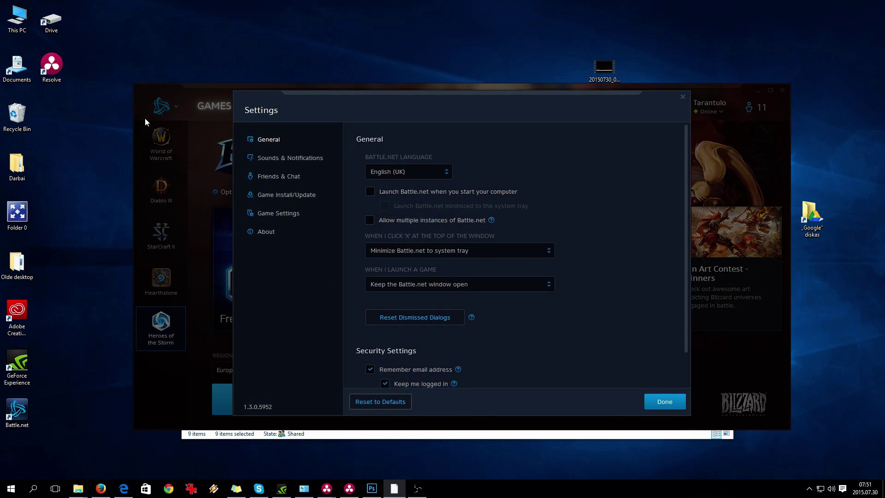
click(273, 194)
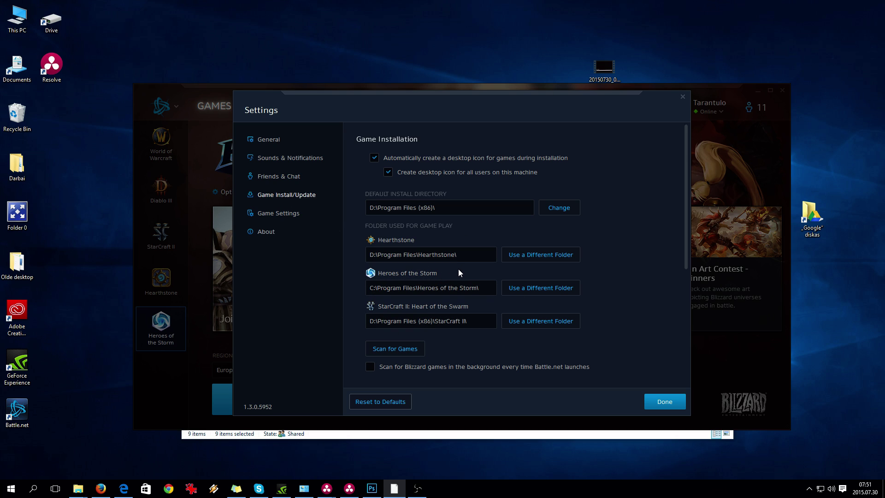
click(530, 258)
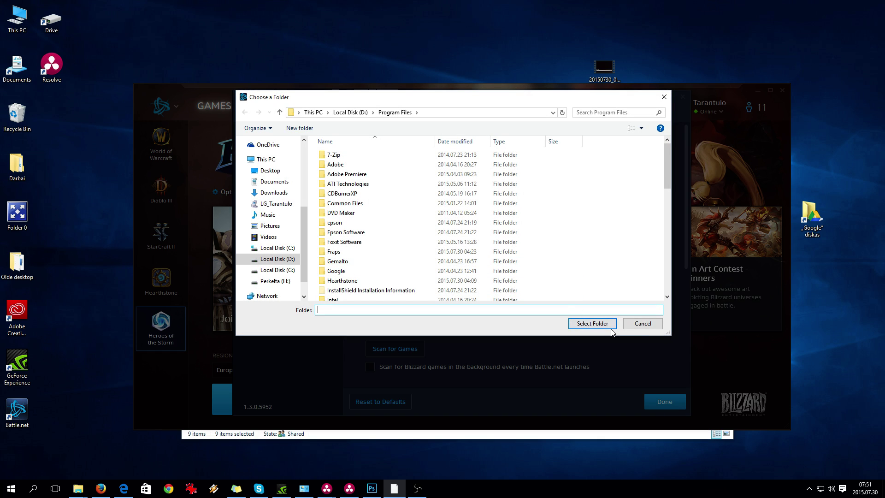
click(636, 321)
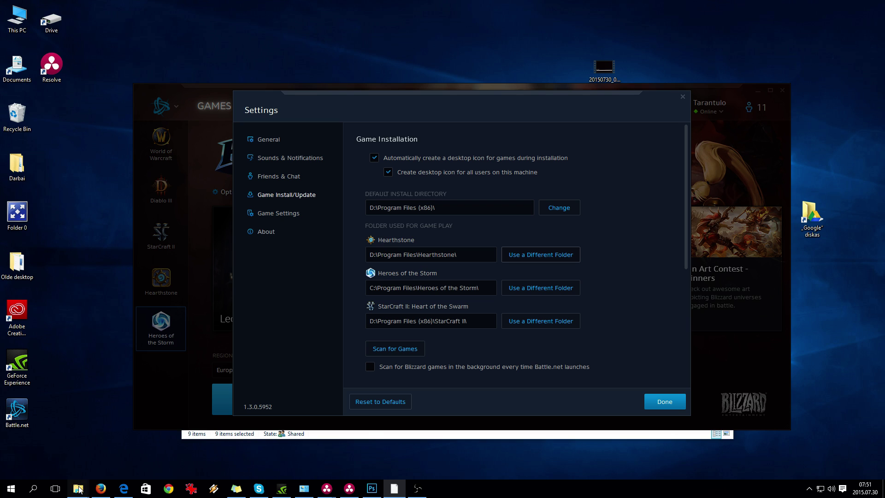
Arrange the D: and C: Program Files windows and open the Hearthstone folder's Security properties.
mouse_move(78, 487)
click(135, 463)
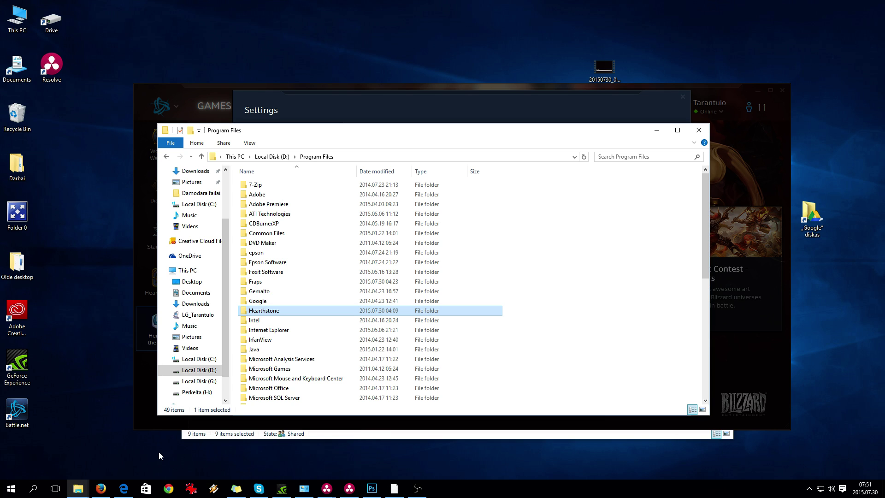
click(218, 461)
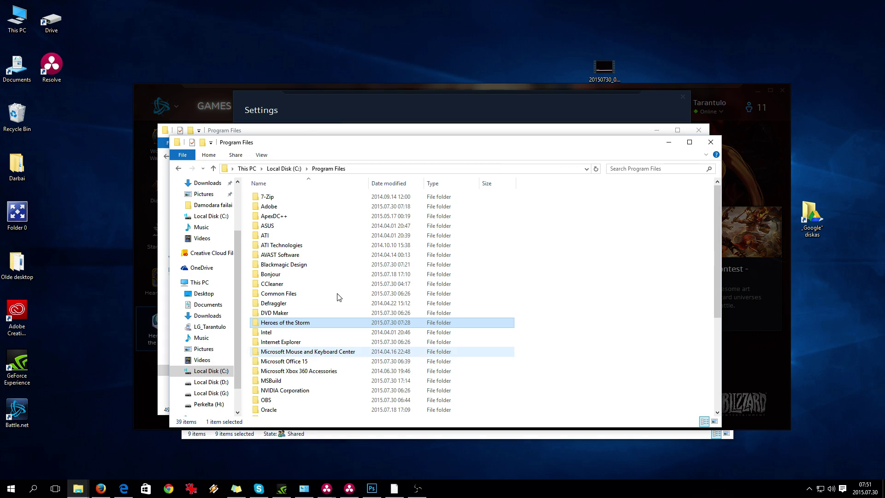
drag(294, 144, 455, 143)
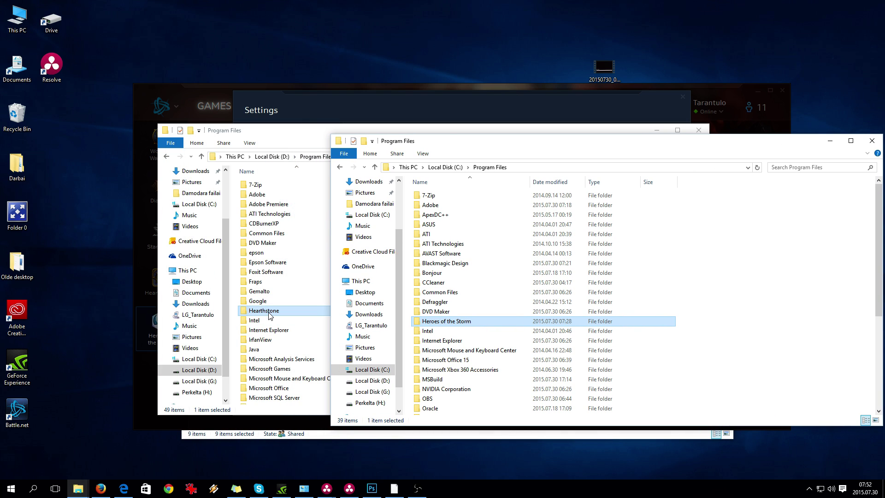
right_click(272, 309)
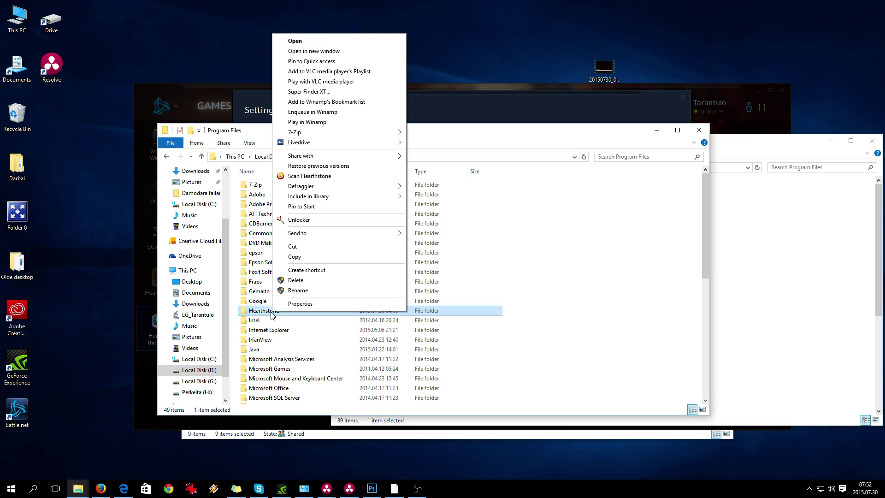
click(293, 304)
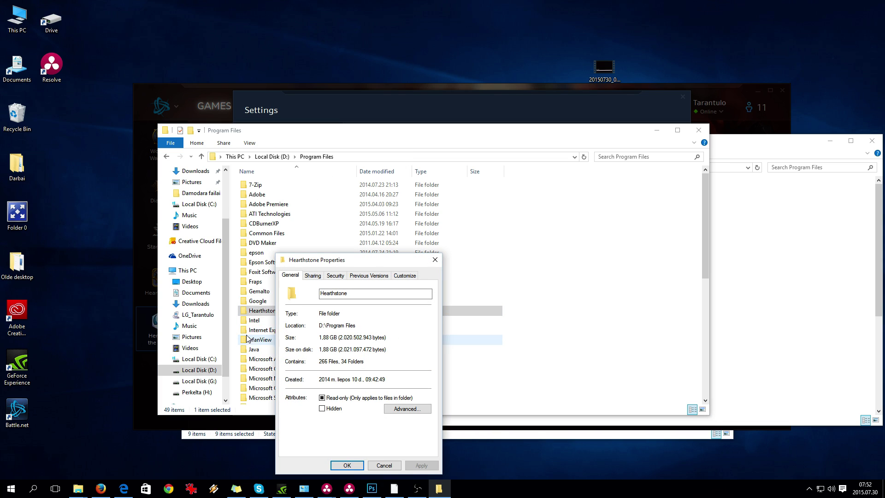
click(330, 276)
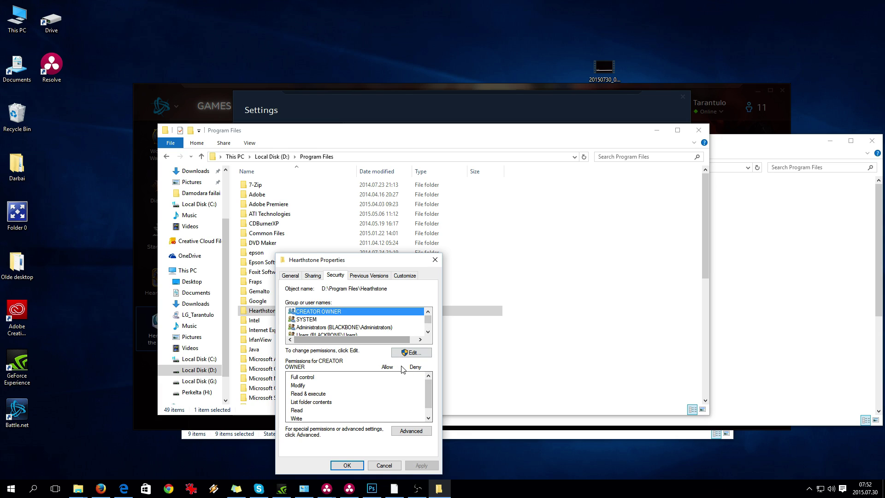
Add Everyone to the Hearthstone folder's permissions with Full control allowed, apply, and close Properties.
click(424, 355)
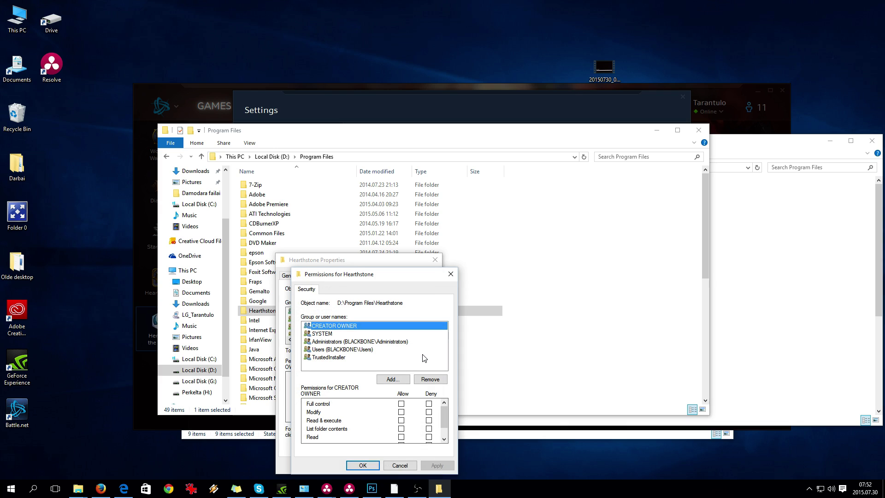
drag(395, 273, 540, 250)
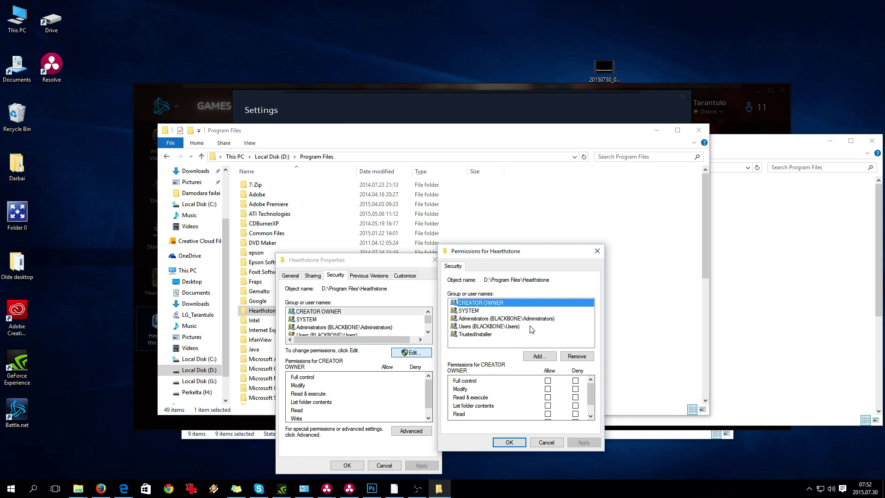
click(538, 358)
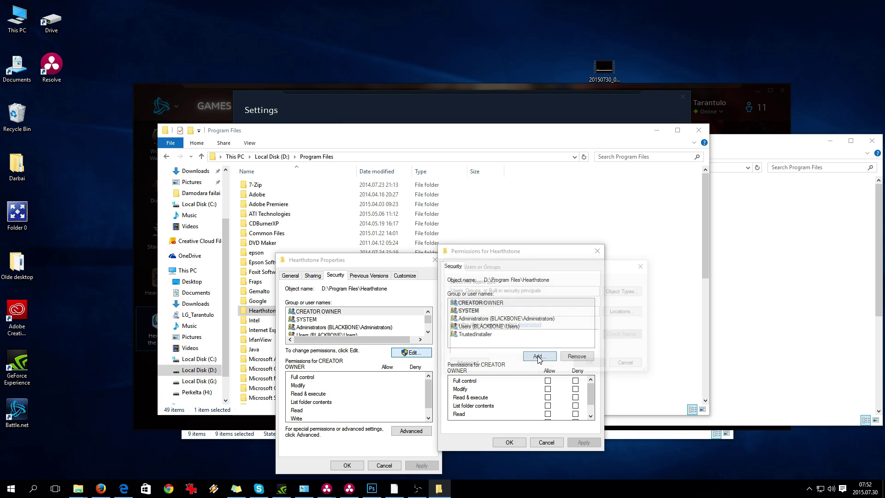
text(Everyo)
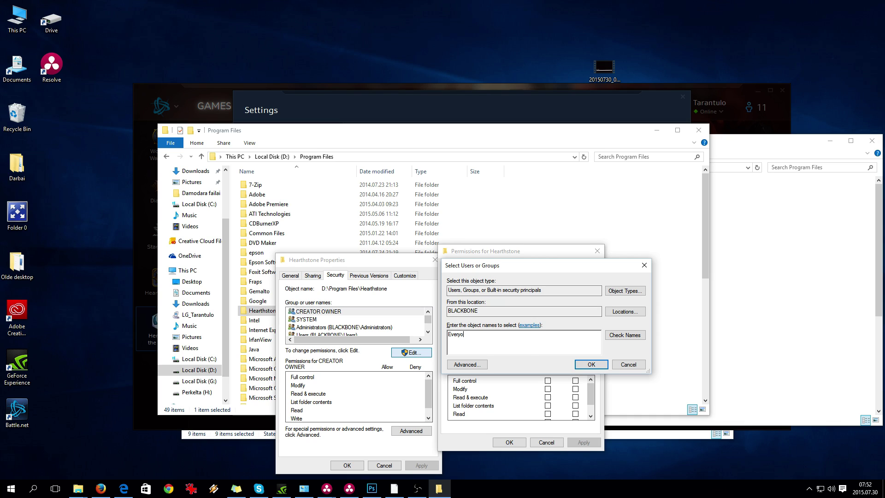
text(ne)
click(626, 338)
click(591, 365)
click(548, 380)
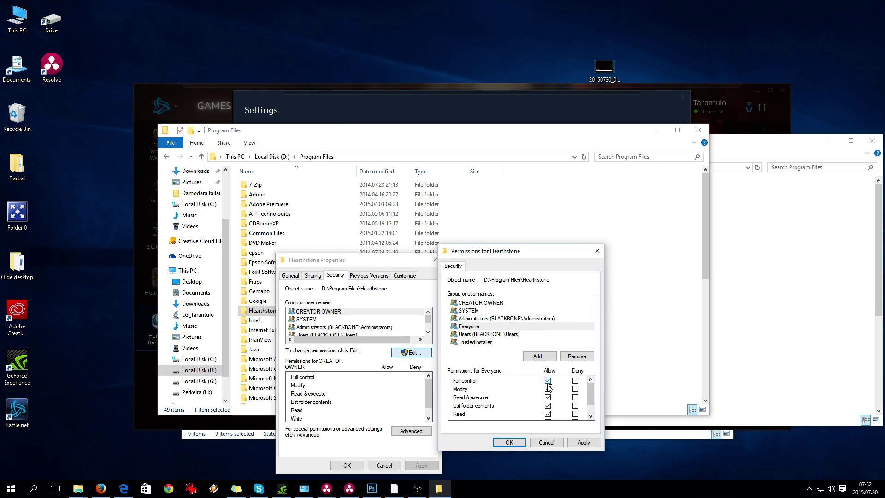
click(583, 442)
click(511, 443)
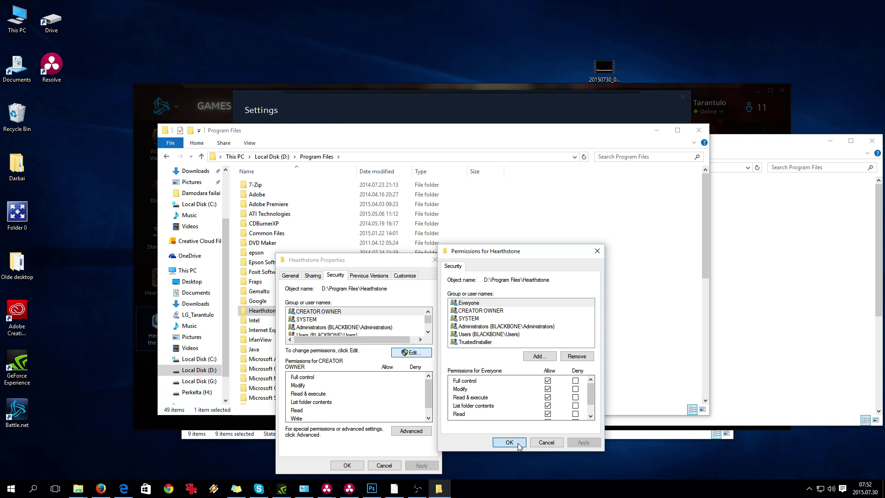
click(308, 312)
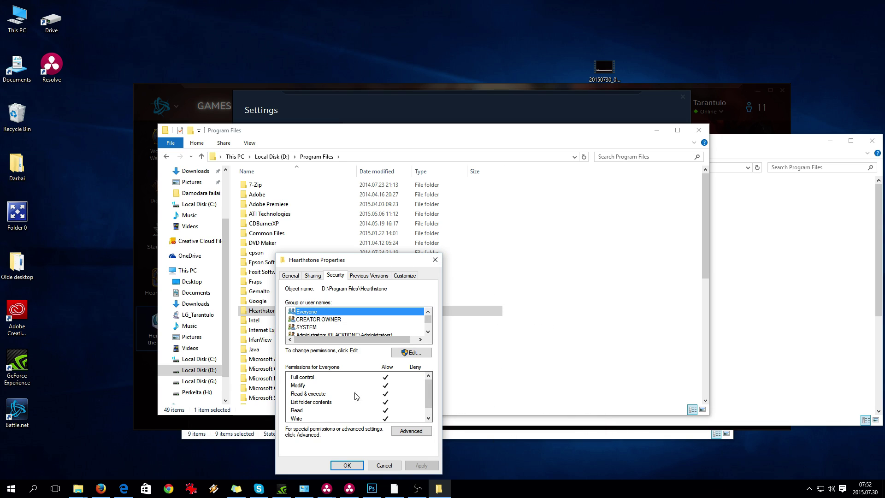
click(363, 466)
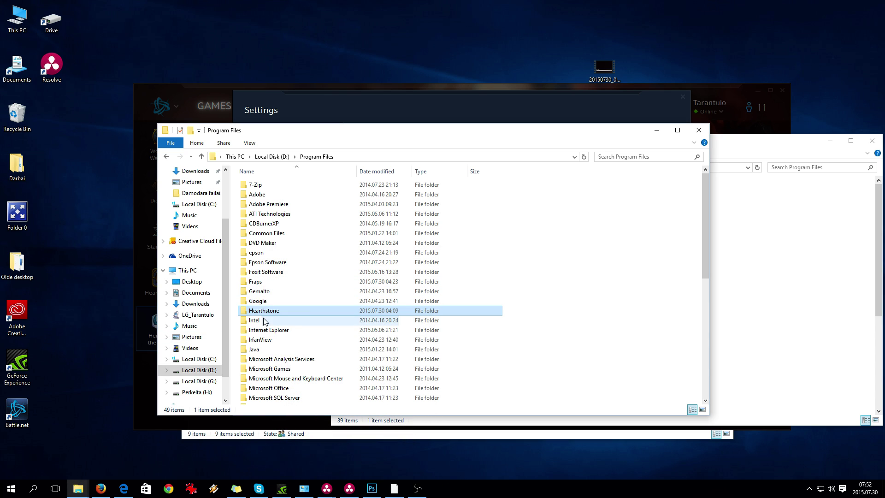
Close the Battle.net settings and launch Hearthstone again.
click(137, 405)
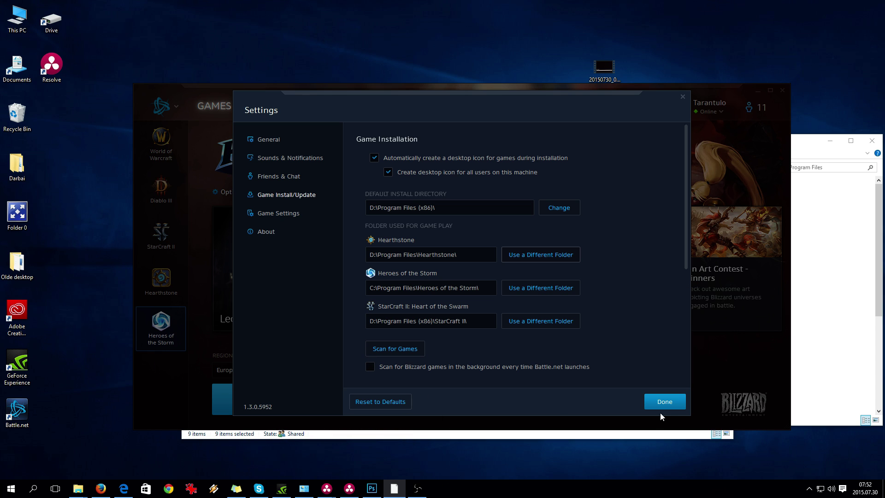
click(666, 402)
click(162, 286)
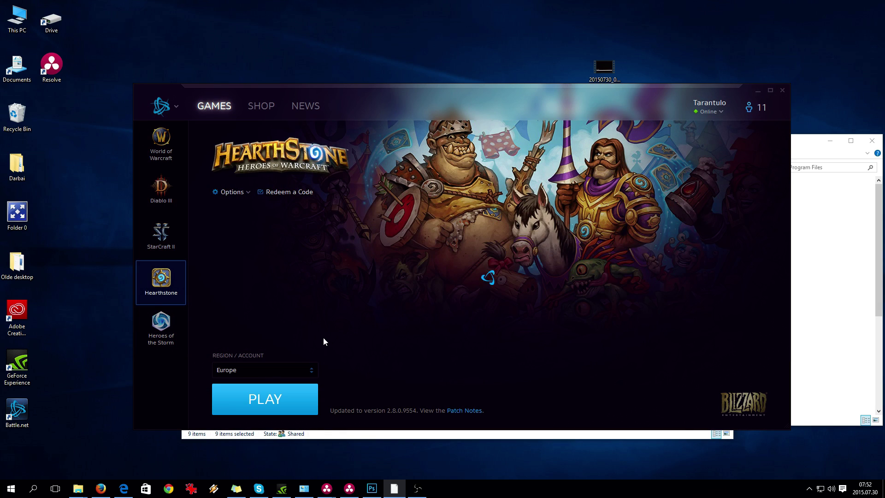
click(290, 395)
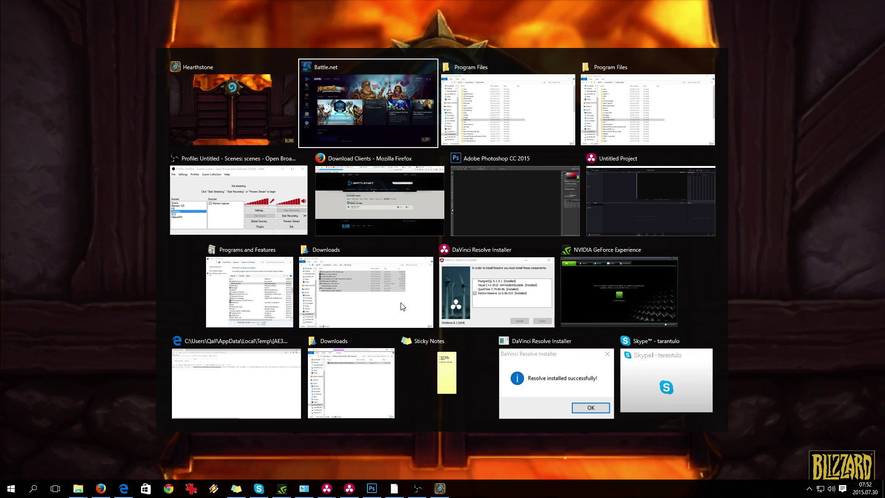
key(alt+Tab)
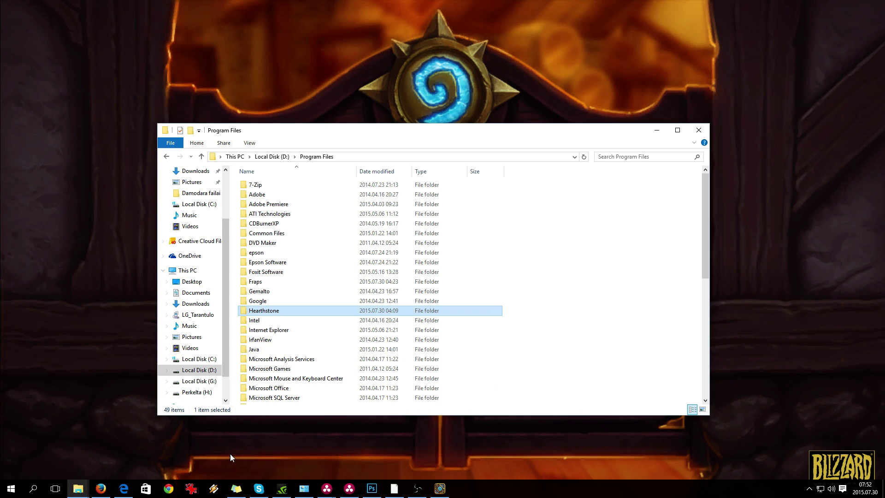
Dismiss Hearthstone's Today's Quests to reach the main menu and minimize the recording software.
click(439, 487)
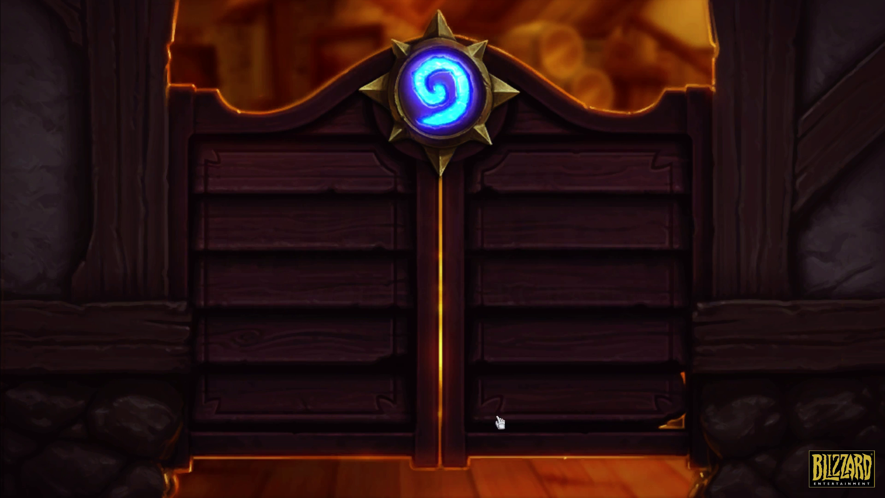
key(alt+Tab)
click(417, 488)
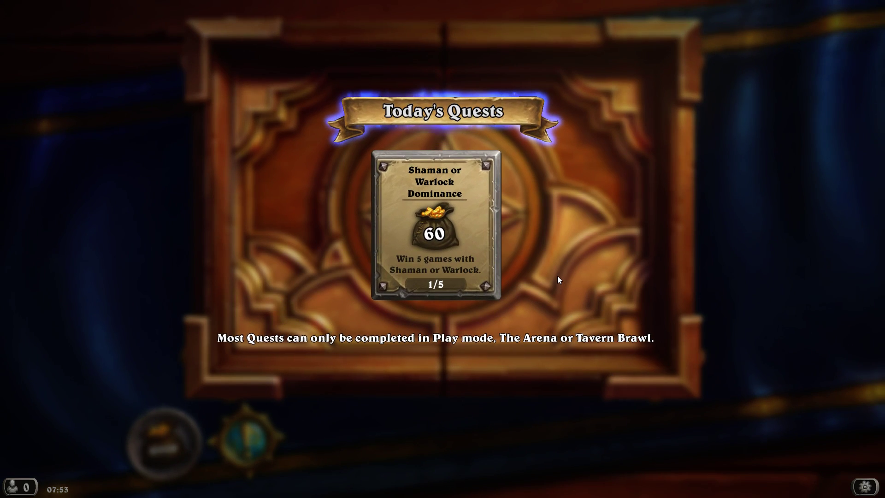
key(alt+Tab)
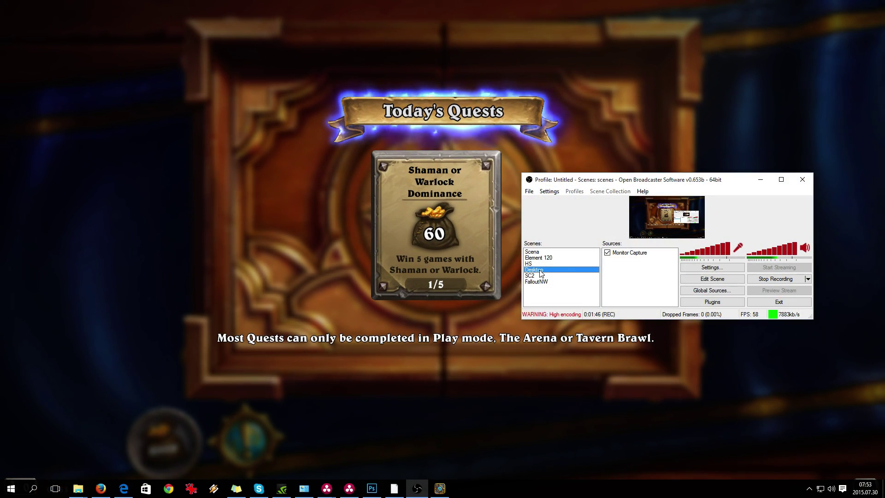
click(544, 353)
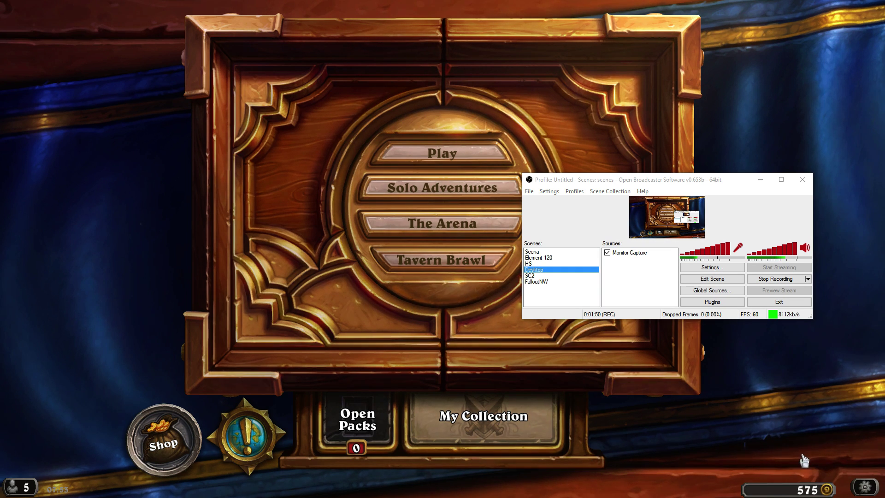
click(760, 182)
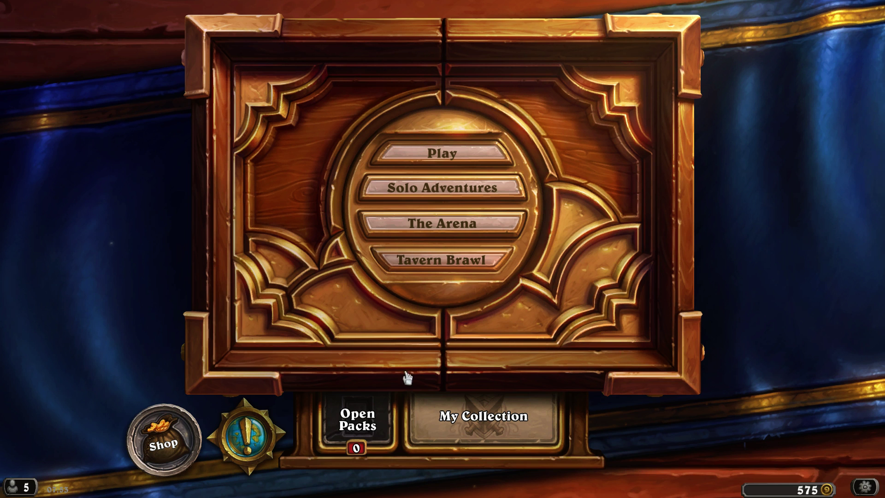
Switch to Battle.net, launch Heroes of the Storm, and bring the Downloads folder window forward.
key(alt+Tab)
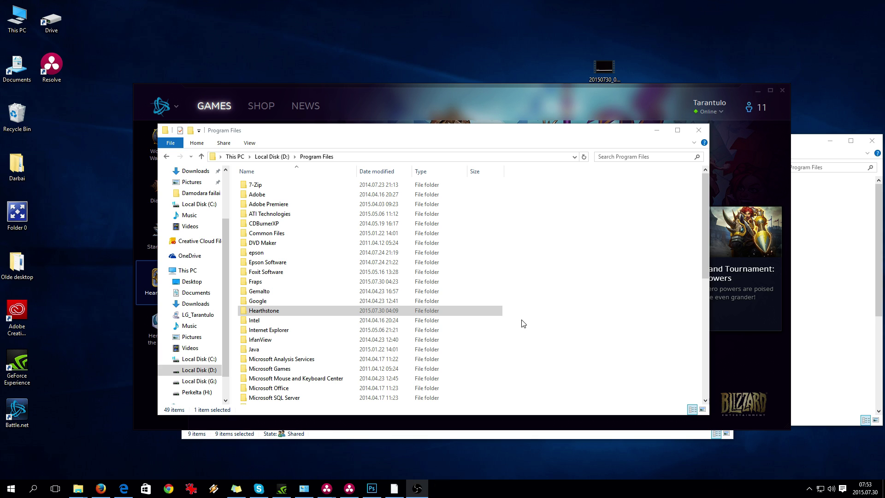
click(142, 390)
click(161, 325)
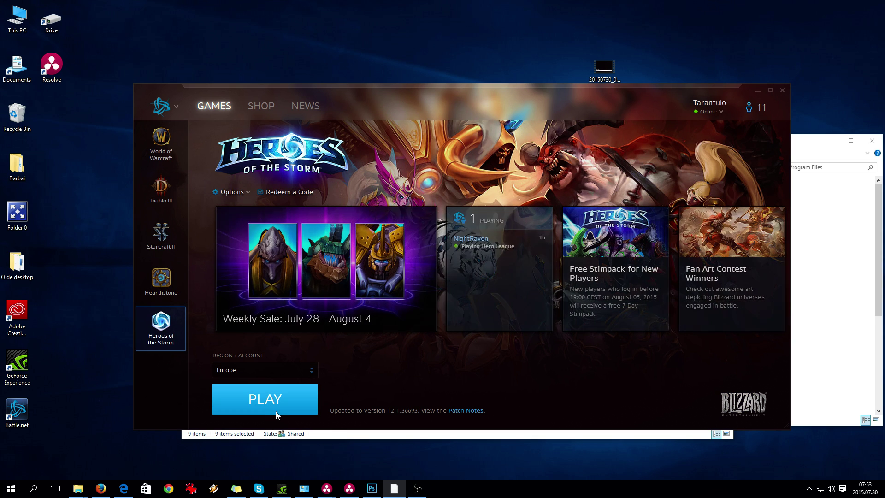
click(276, 411)
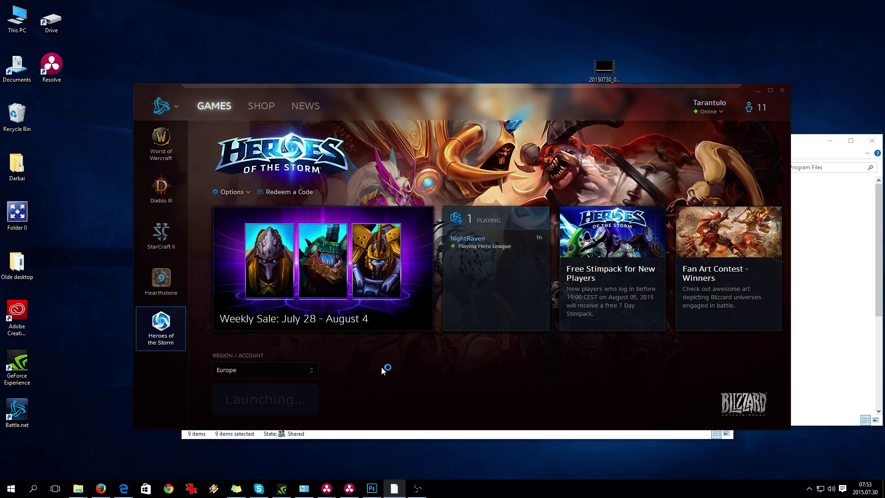
click(394, 435)
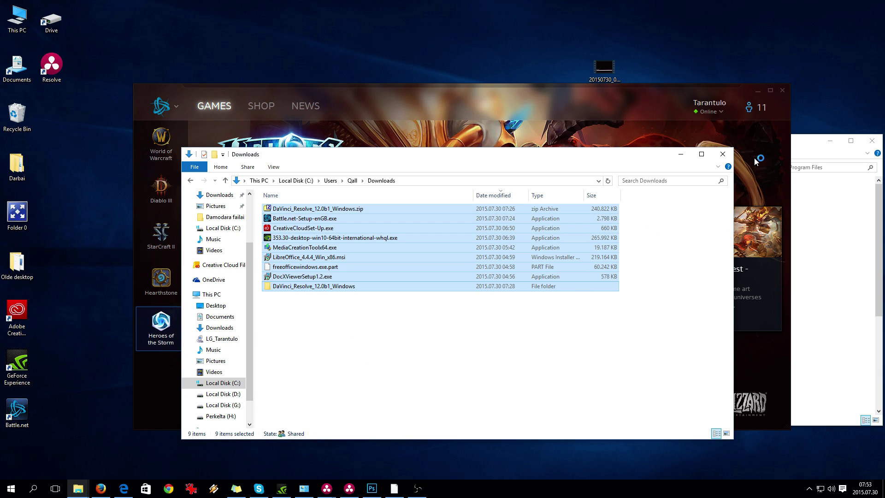
Close Downloads, dismiss the Heroes of the Storm error, and open that folder's Properties in C:\Program Files.
click(723, 154)
click(803, 263)
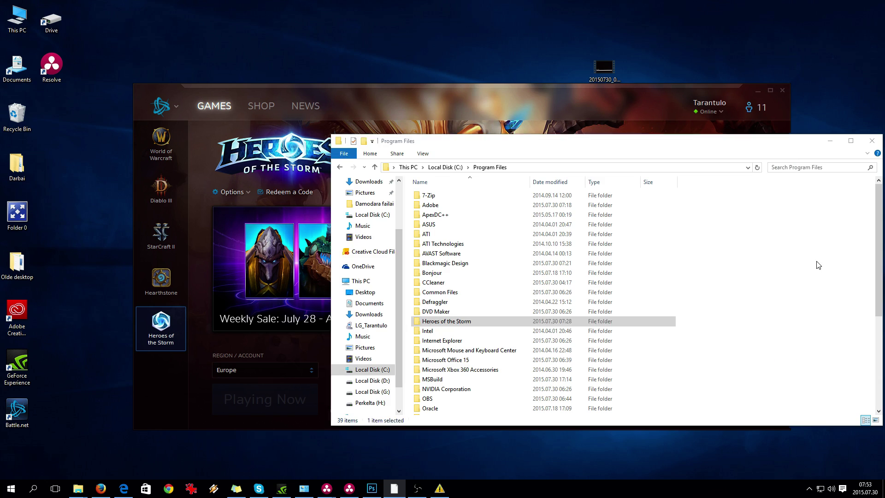
click(441, 322)
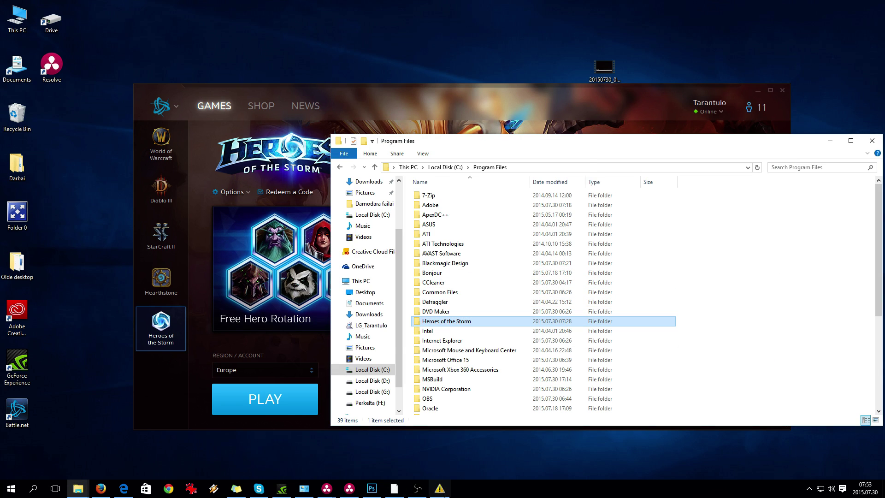
click(440, 488)
click(549, 327)
right_click(458, 324)
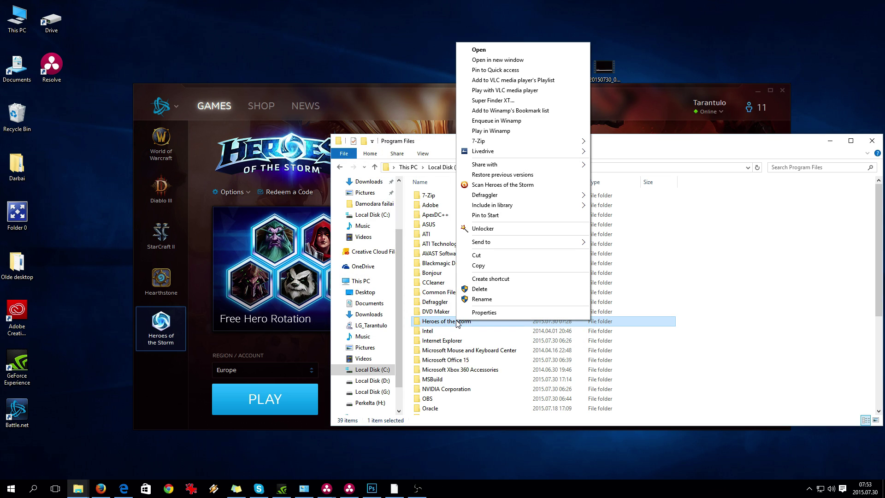
click(499, 314)
Add Everyone with Full control allowed to the Heroes of the Storm folder, apply, and close Properties.
click(521, 277)
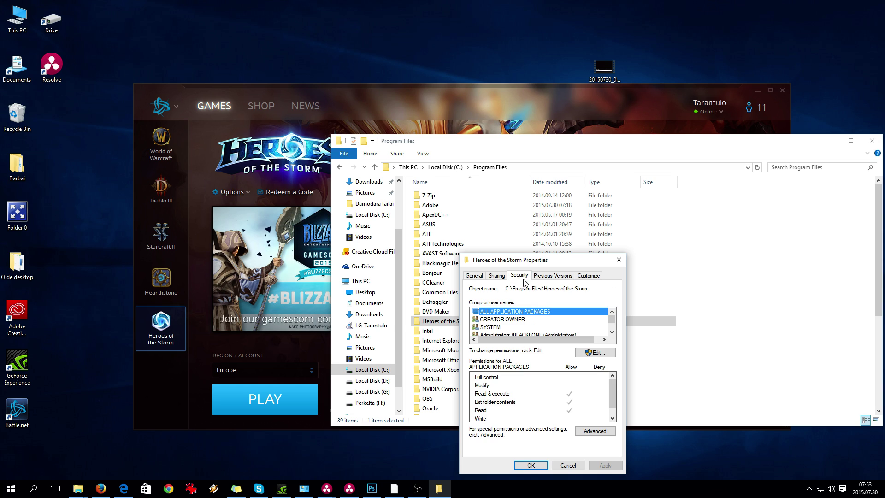
click(605, 356)
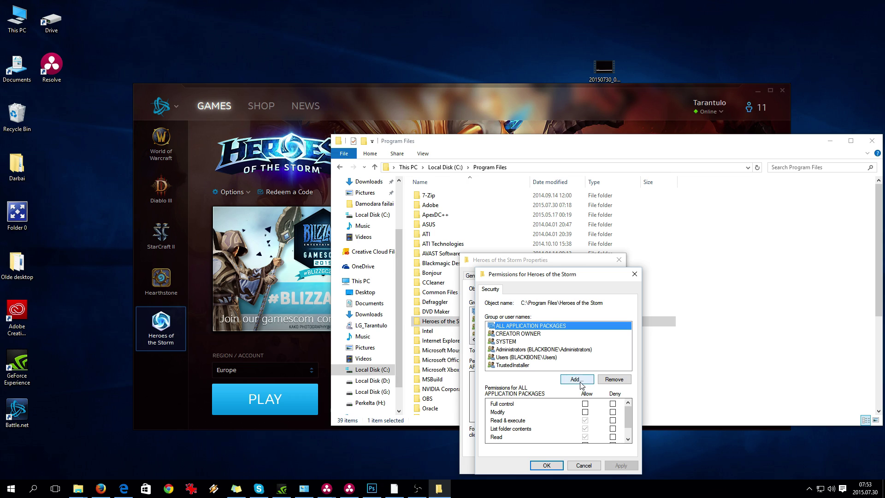
click(577, 380)
text(Ever)
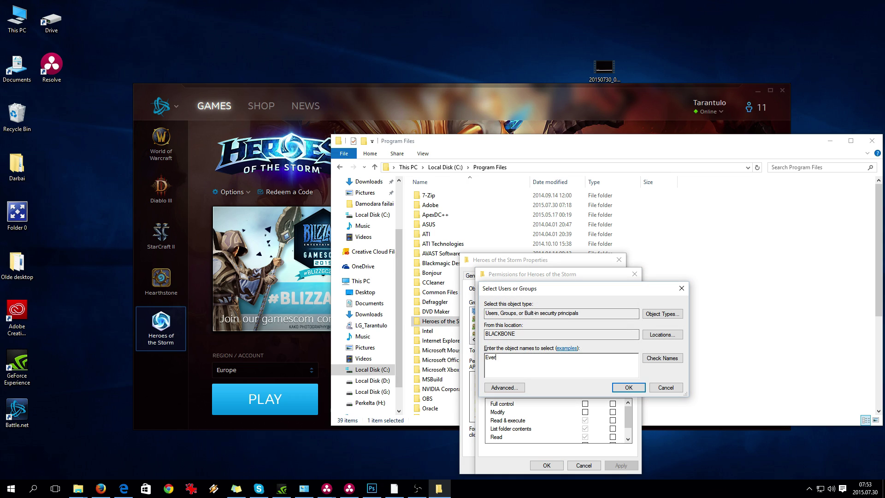
text(yone)
click(662, 358)
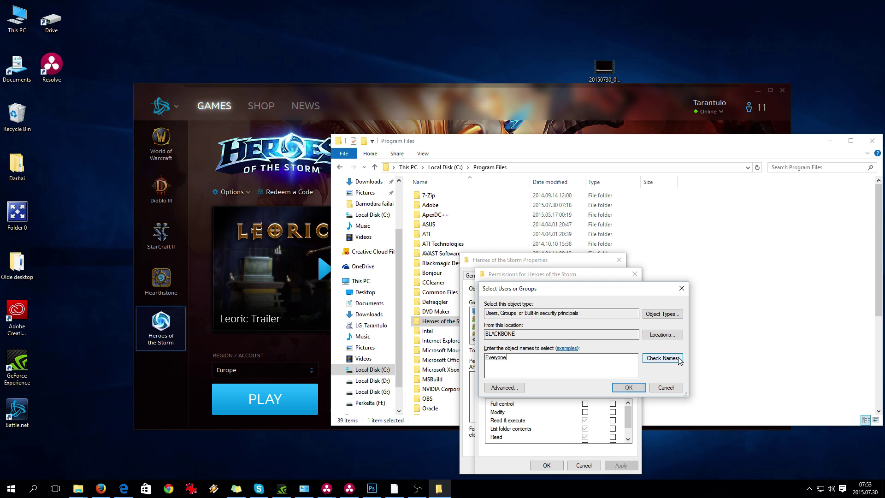
click(629, 388)
click(585, 403)
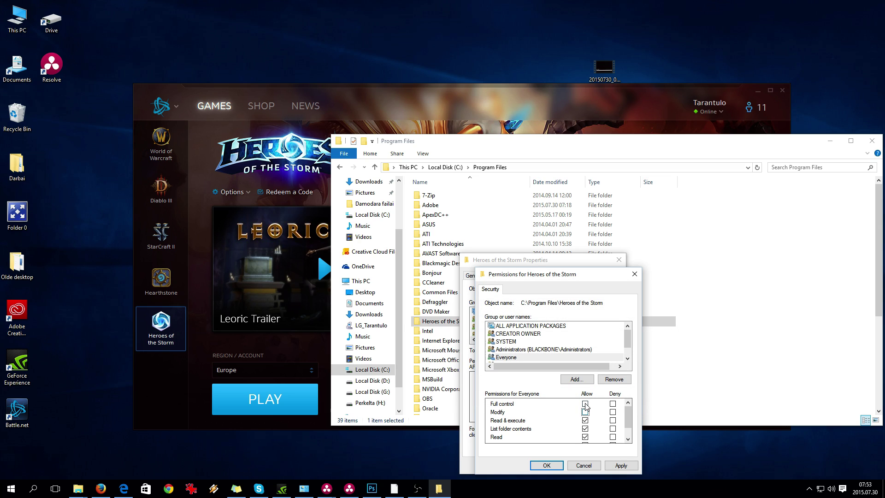
click(616, 465)
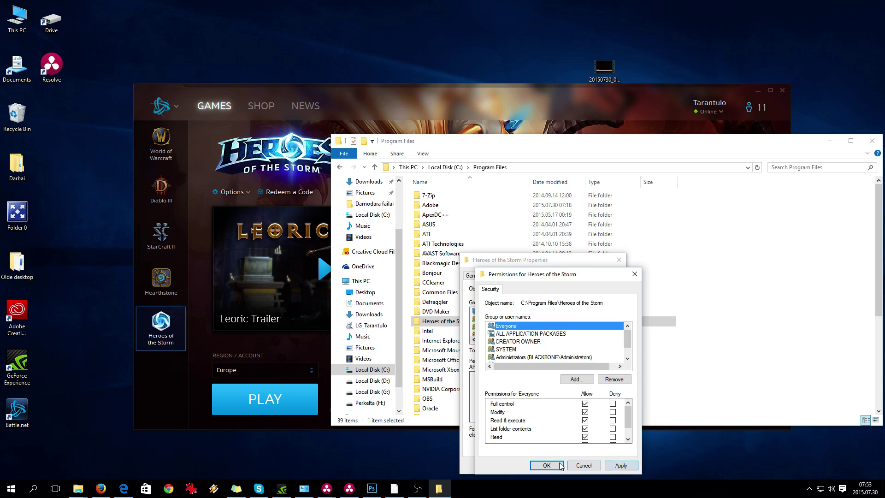
click(549, 466)
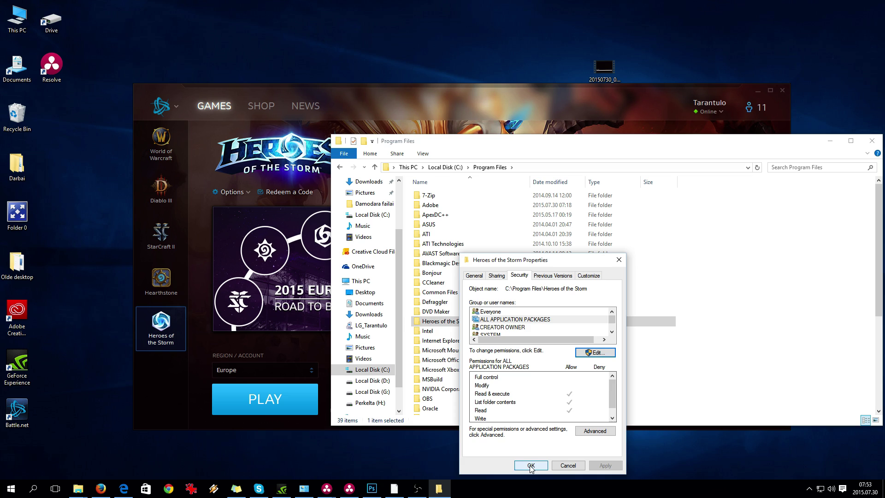
click(531, 466)
Select Heroes of the Storm in the Battle.net game list and launch it, this time successfully.
click(163, 281)
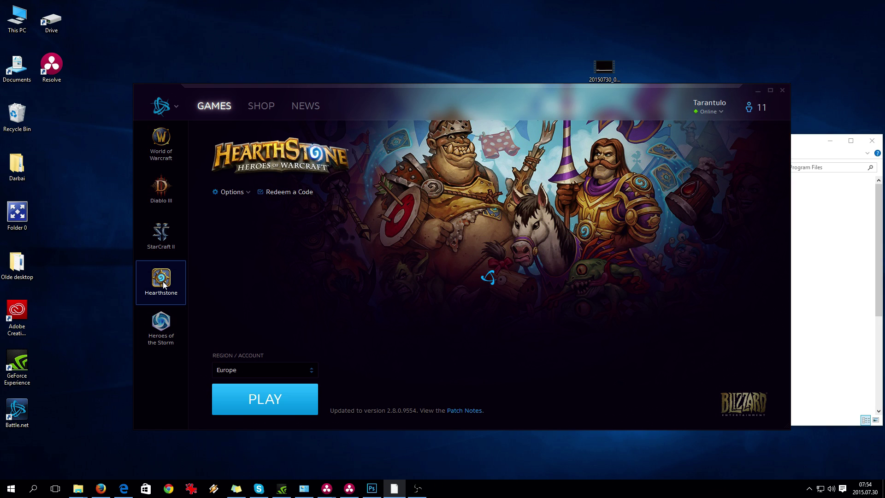
click(161, 322)
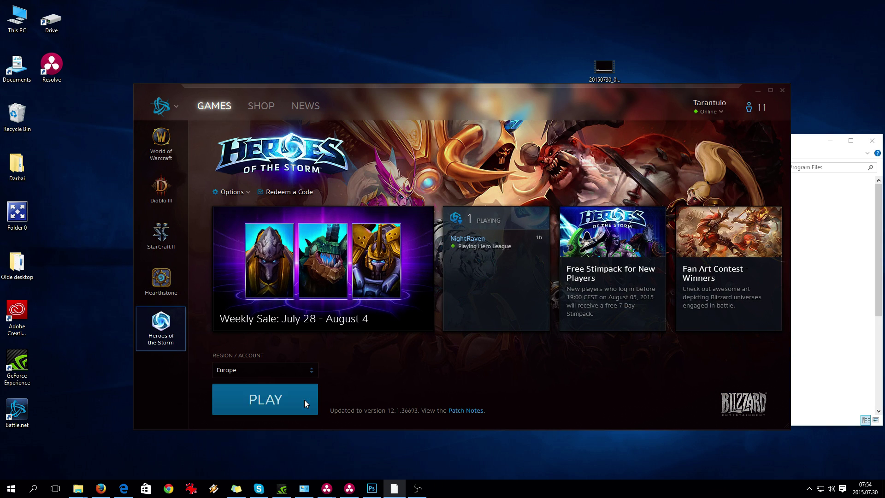
click(305, 403)
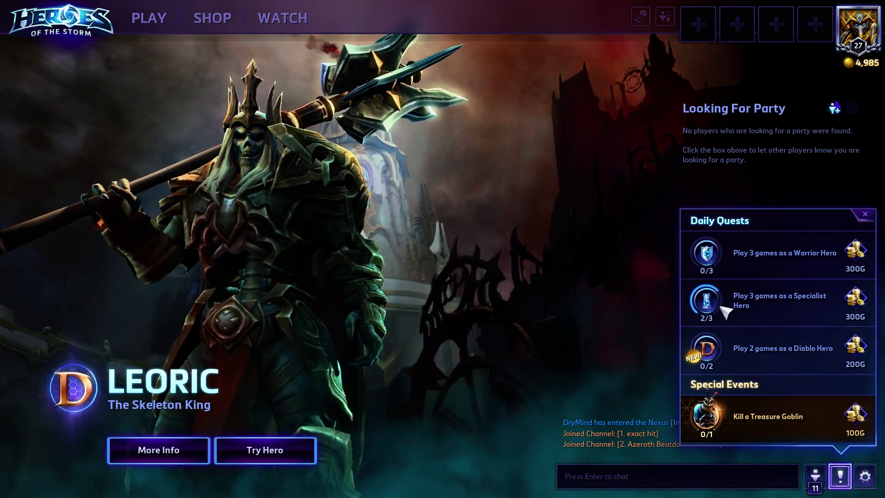
Open the Heroes of the Storm Menu panel with the gear button at the bottom right.
click(865, 476)
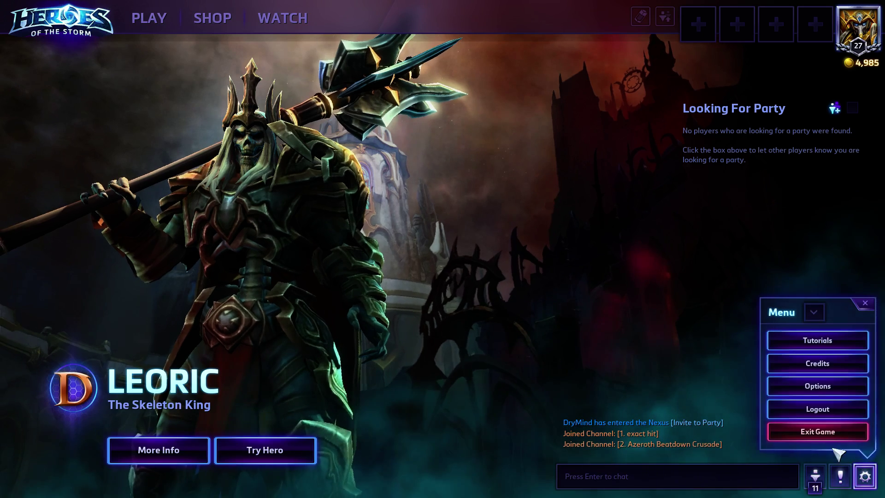